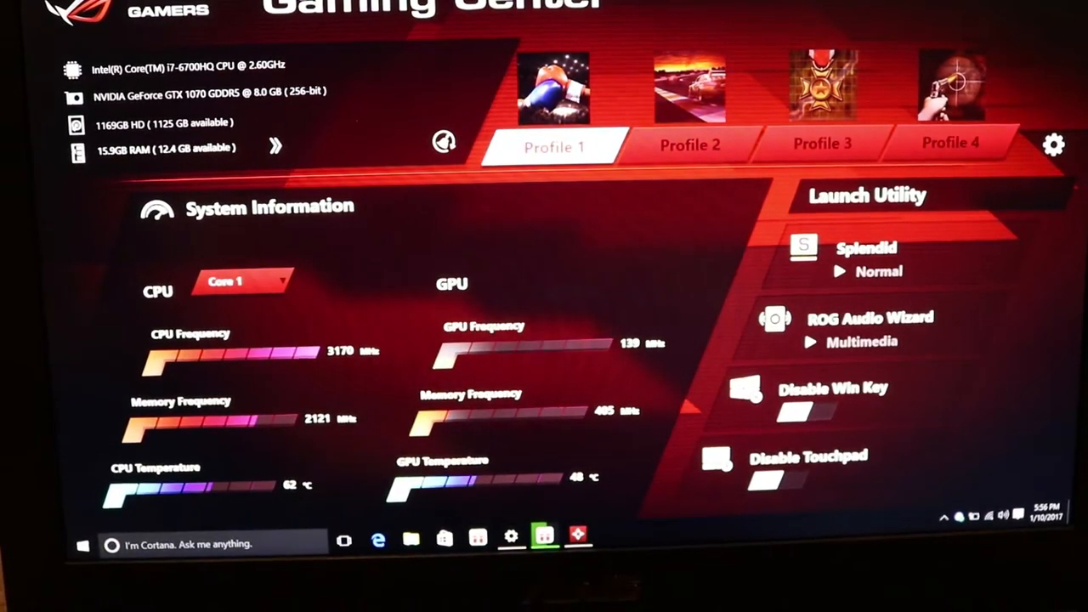
- Hide the ROG Gaming Center window with Super+D to show the desktop
key(super+d)
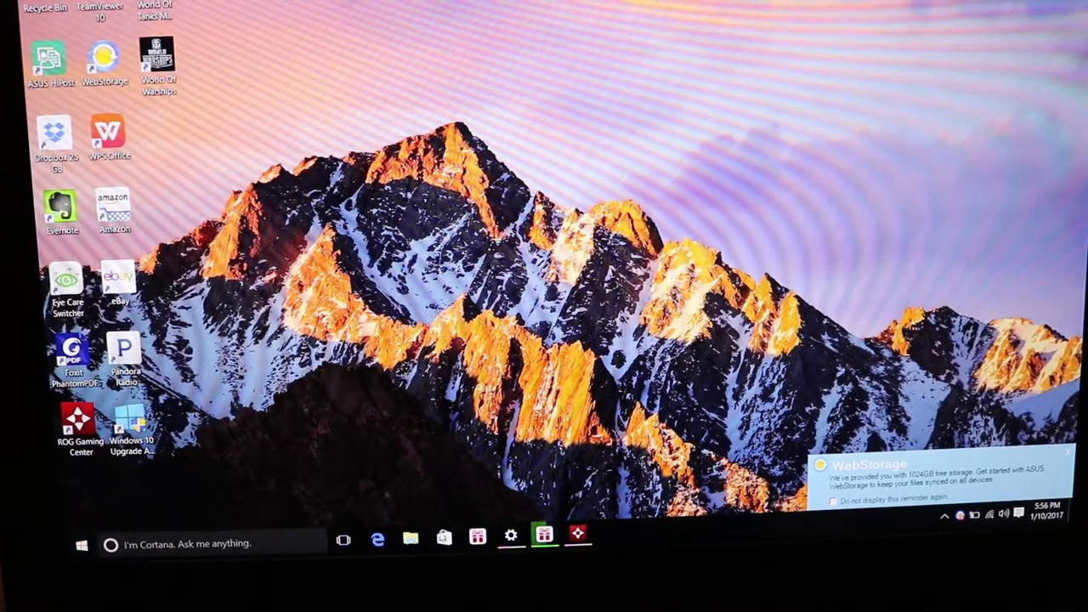
- Launch Microsoft Store from the taskbar and let its home page load
click(443, 537)
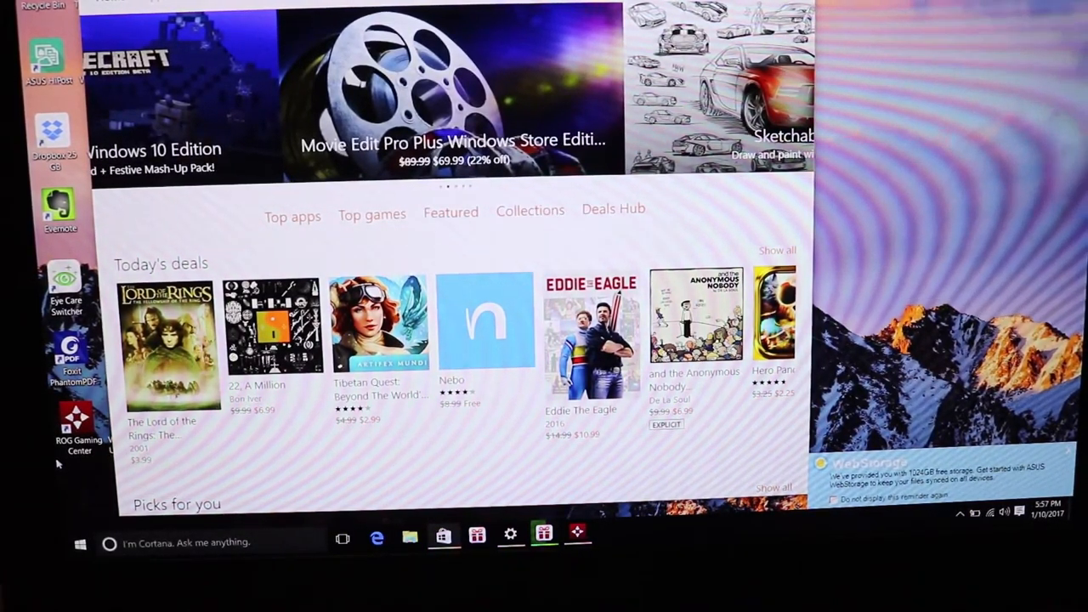
- Launch another application from its desktop shortcut alongside the Store window
double_click(58, 463)
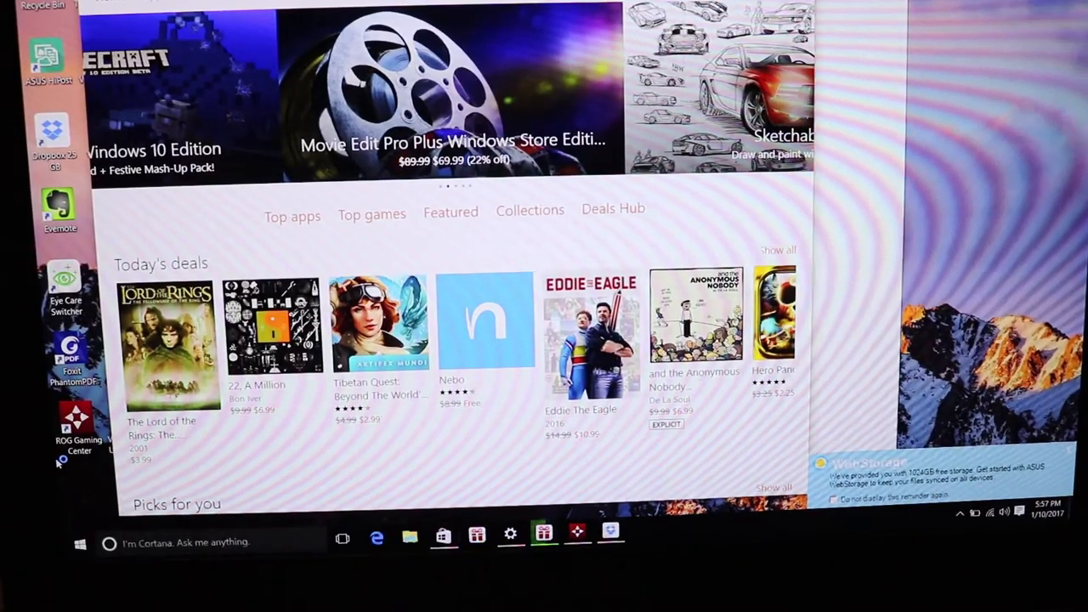